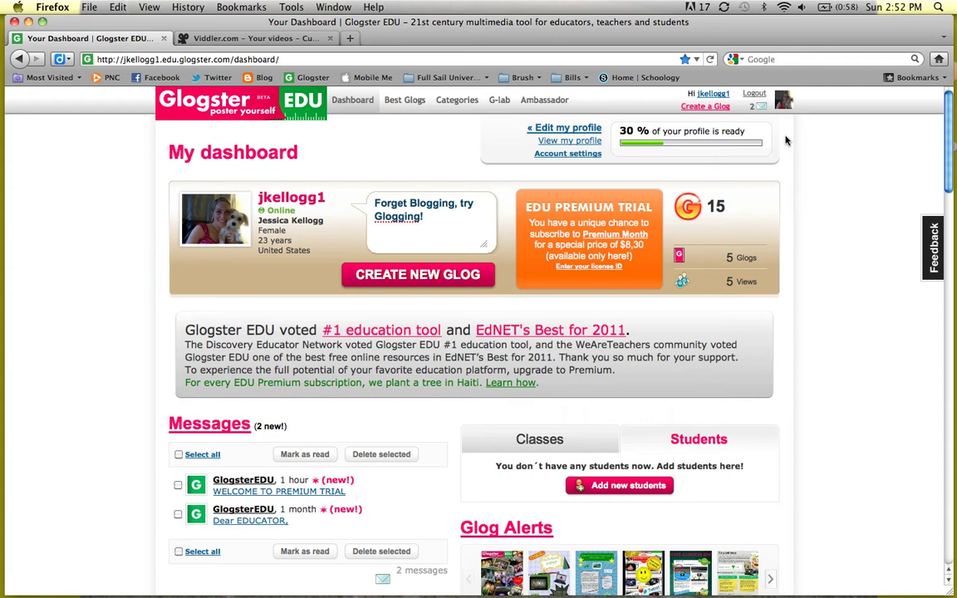
# Scroll through the dashboard, then start a new glog with CREATE NEW GLOG.
pyautogui.scroll(-6, 786, 141)
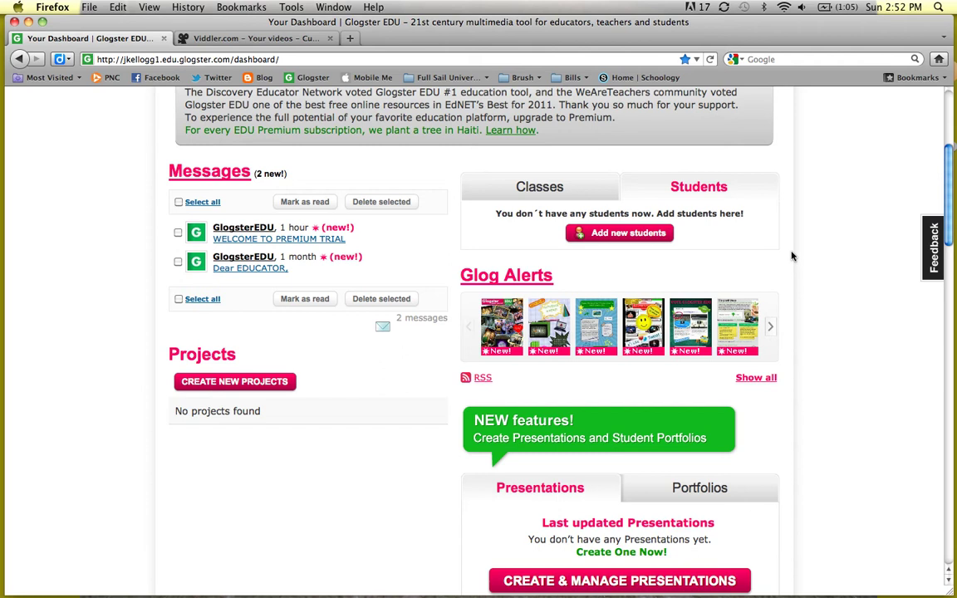
pyautogui.scroll(6, 792, 256)
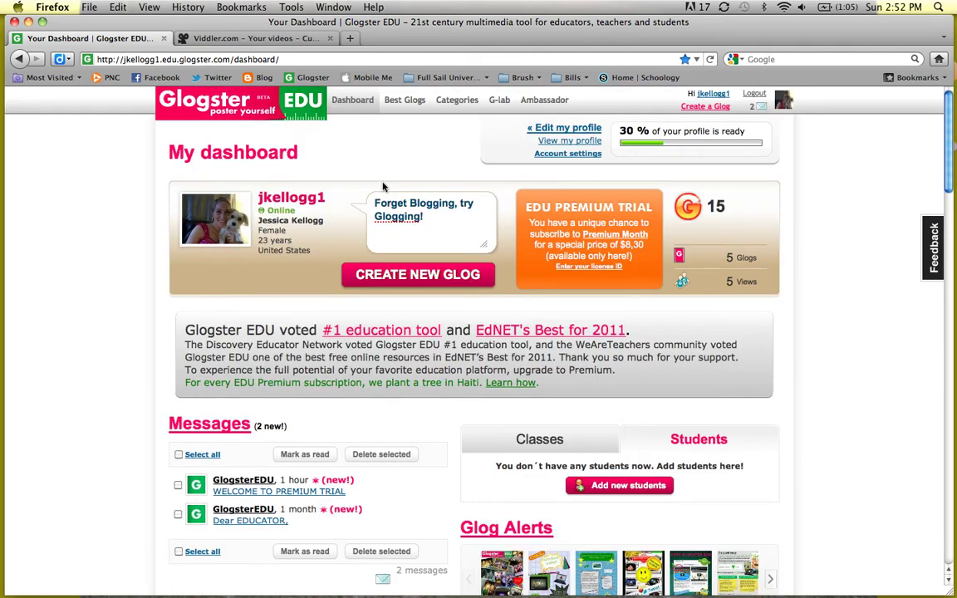
pyautogui.click(421, 285)
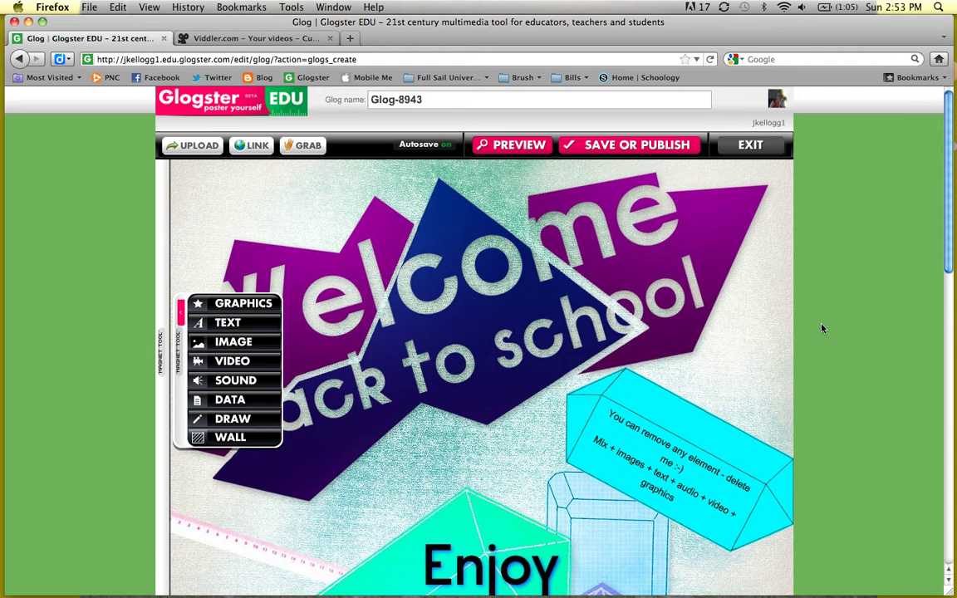
# Scroll down the 'Welcome back to school' template poster and back up to the top.
pyautogui.scroll(-6, 821, 328)
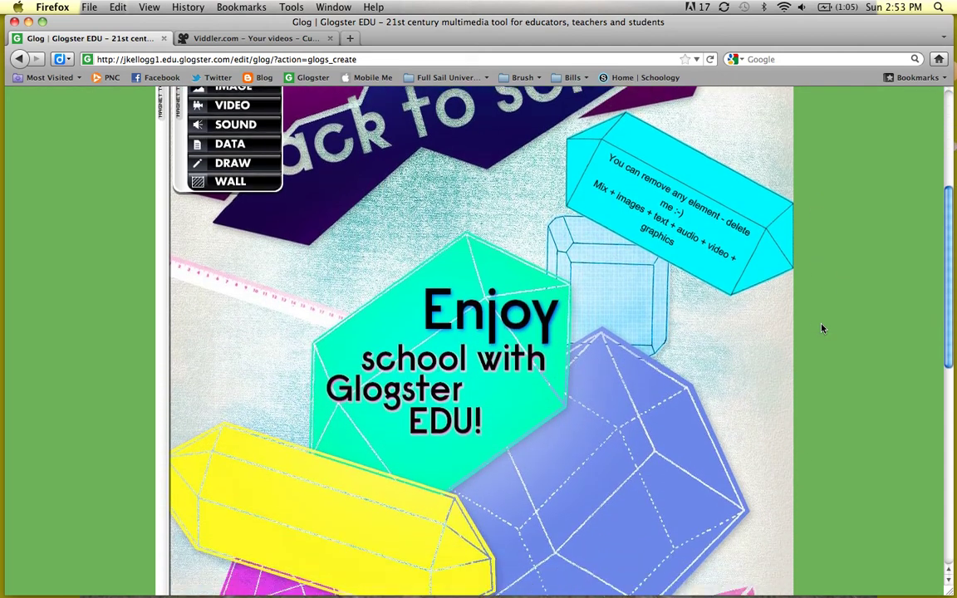
pyautogui.scroll(-10, 822, 328)
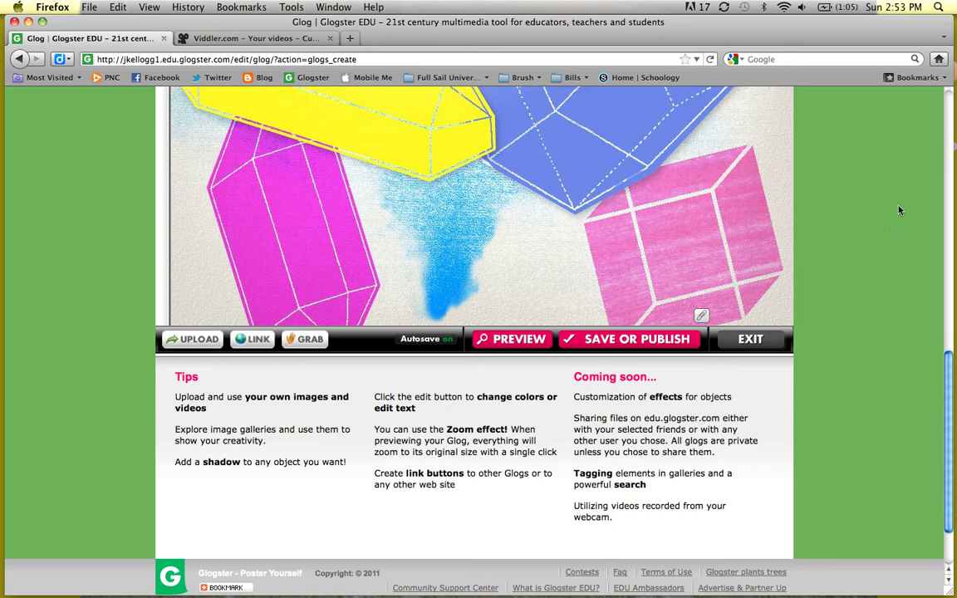
pyautogui.scroll(7, 883, 280)
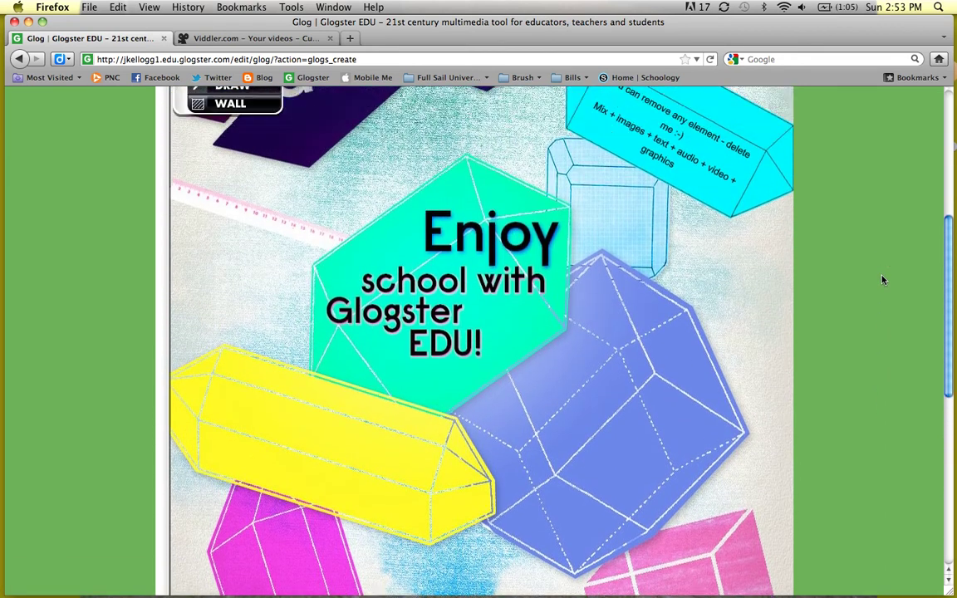
pyautogui.scroll(7, 883, 280)
# Move the cyan sample note slightly left and enlarge it by dragging its corner.
pyautogui.click(524, 303)
pyautogui.moveTo(524, 303); pyautogui.dragTo(483, 267)
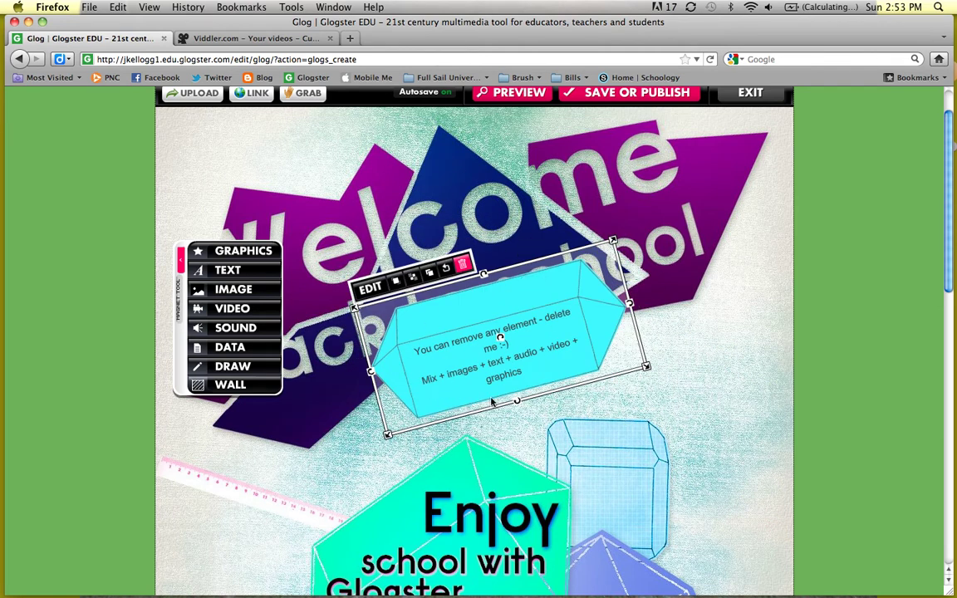
pyautogui.moveTo(610, 242); pyautogui.dragTo(629, 204)
pyautogui.click(541, 188)
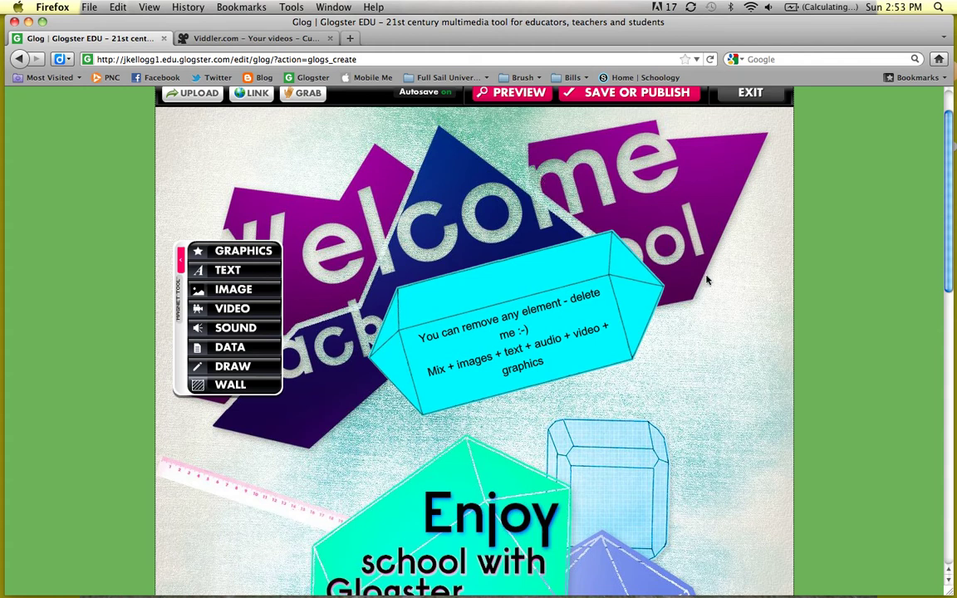
pyautogui.scroll(2, 872, 226)
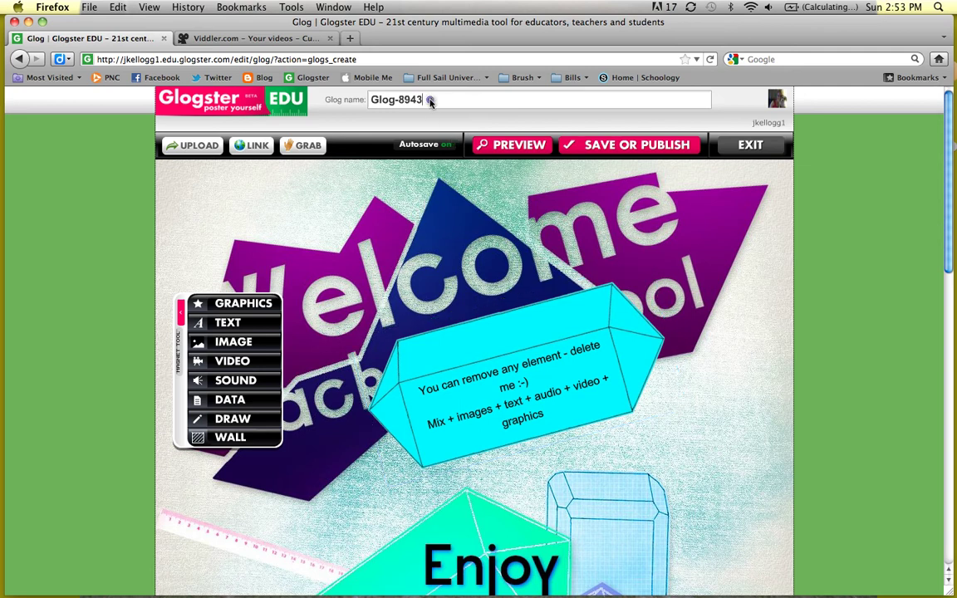
# Replace the glog name Glog-8943 with 'Sample 1'.
pyautogui.click(373, 100)
pyautogui.press('BackSpace')
pyautogui.write('Samp')
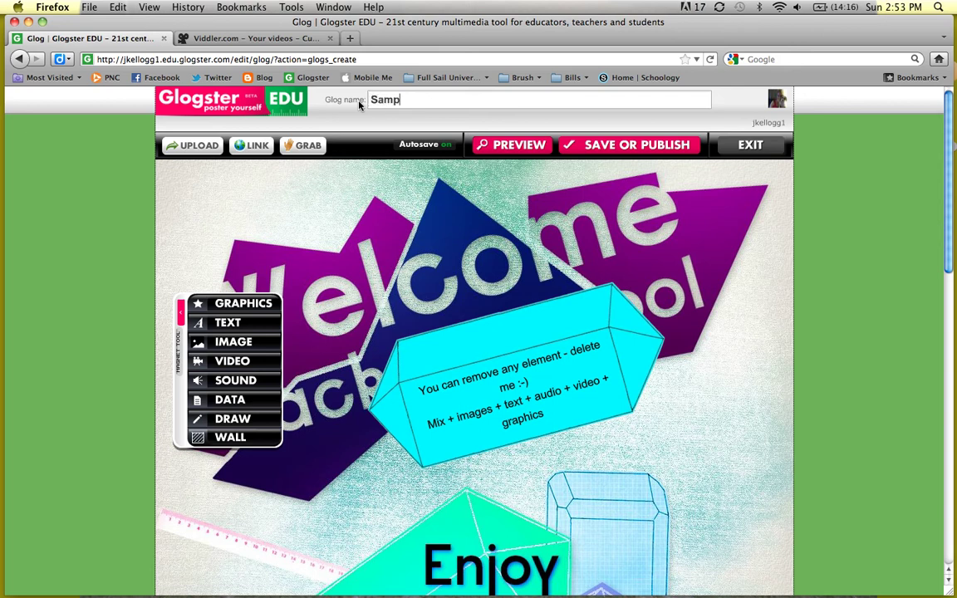
pyautogui.write('le 1')
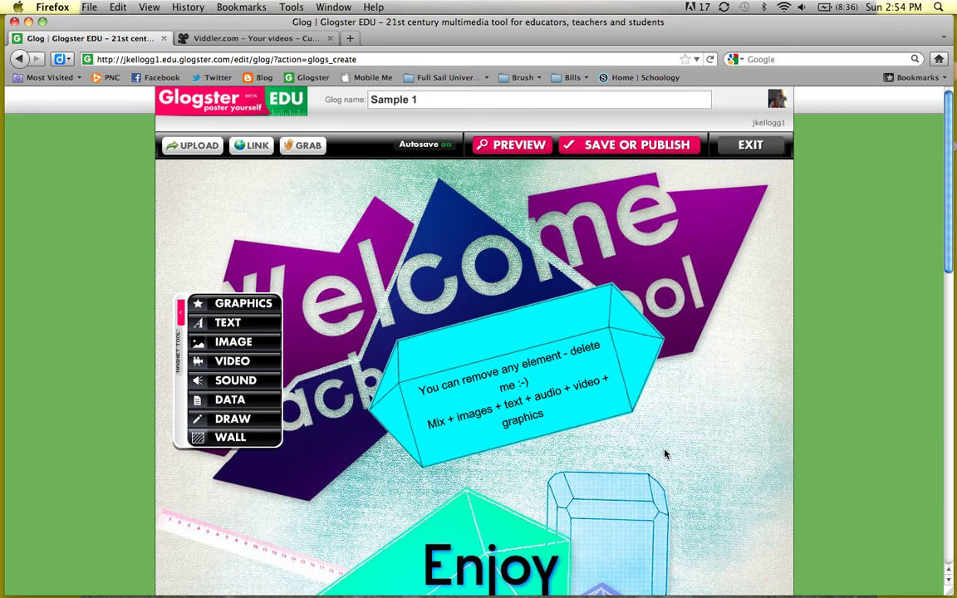
# Delete the cyan 'You can remove any element' note using its trash icon.
pyautogui.click(580, 359)
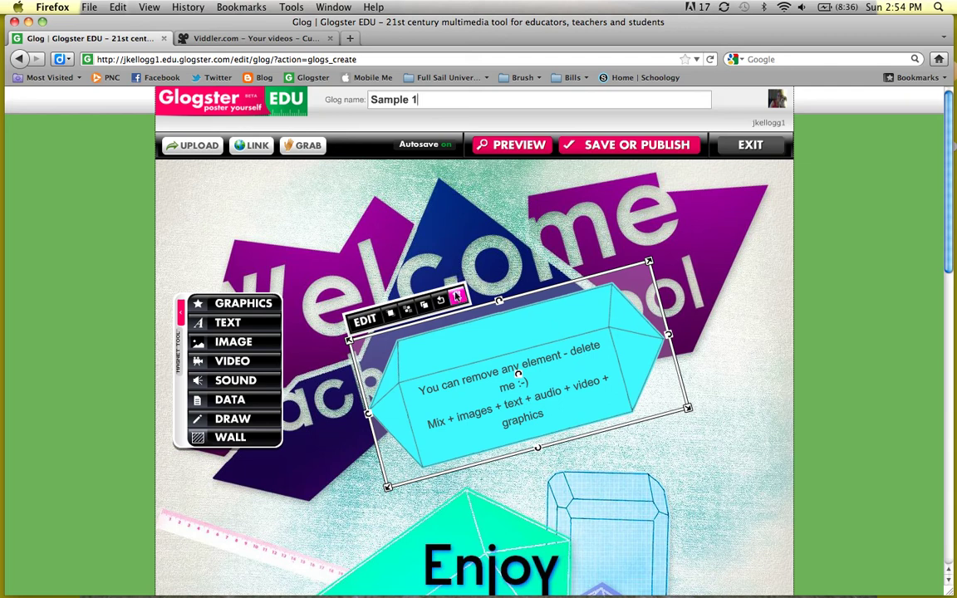
pyautogui.click(456, 297)
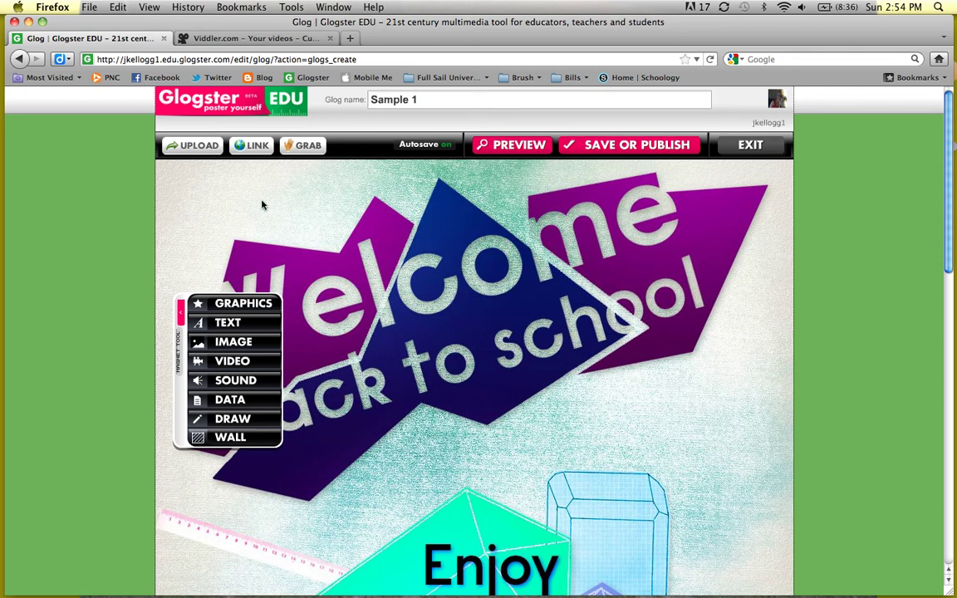
pyautogui.moveTo(171, 312)
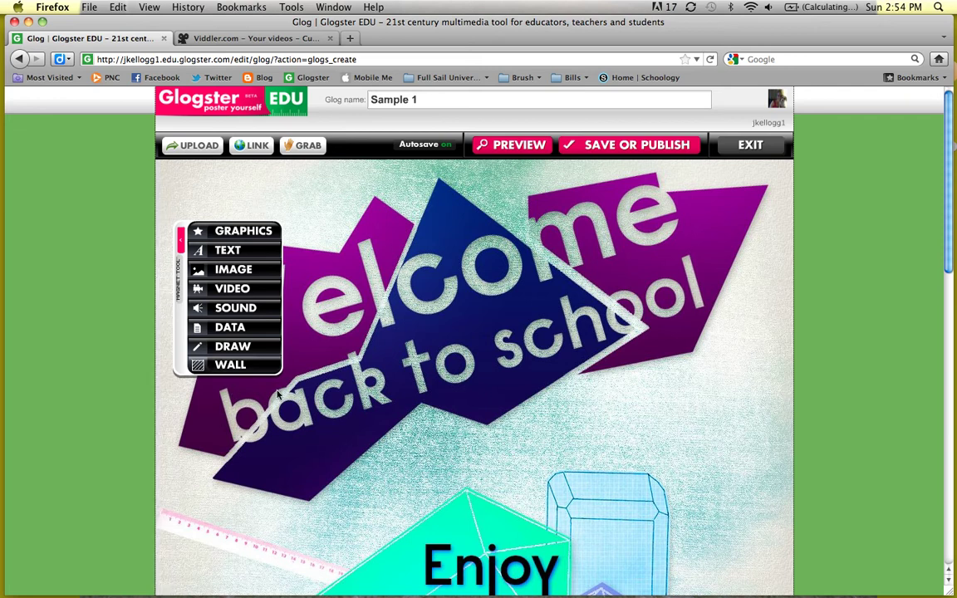
# Open the WALL gallery, check Page Wall, then show the Retro Glog Wall backgrounds.
pyautogui.click(232, 365)
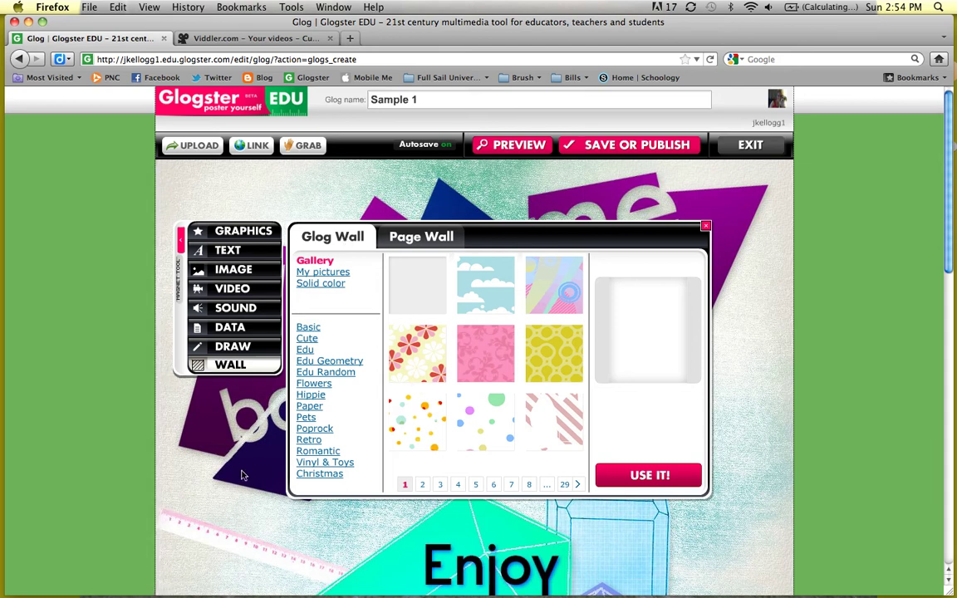
pyautogui.click(412, 240)
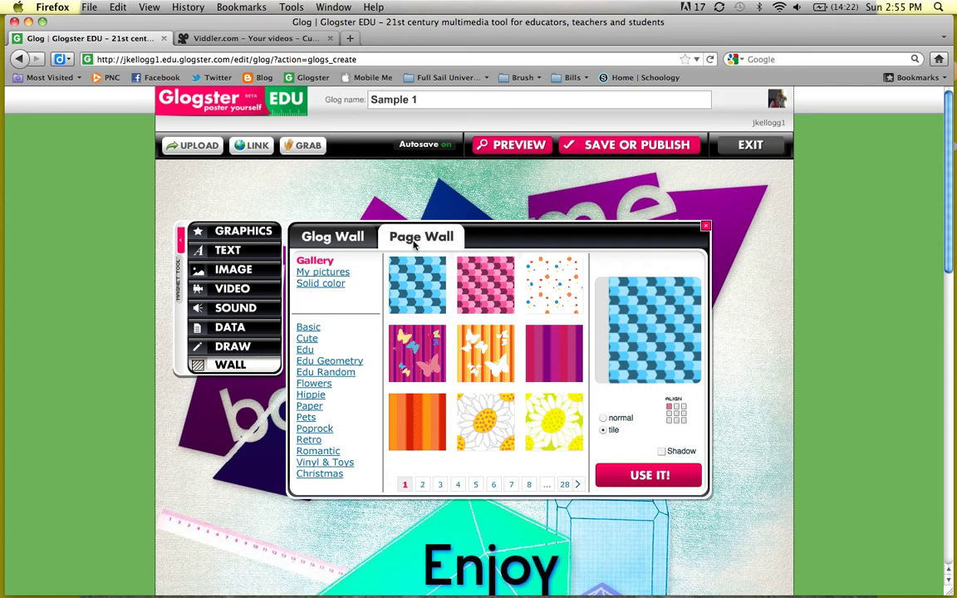
pyautogui.click(352, 238)
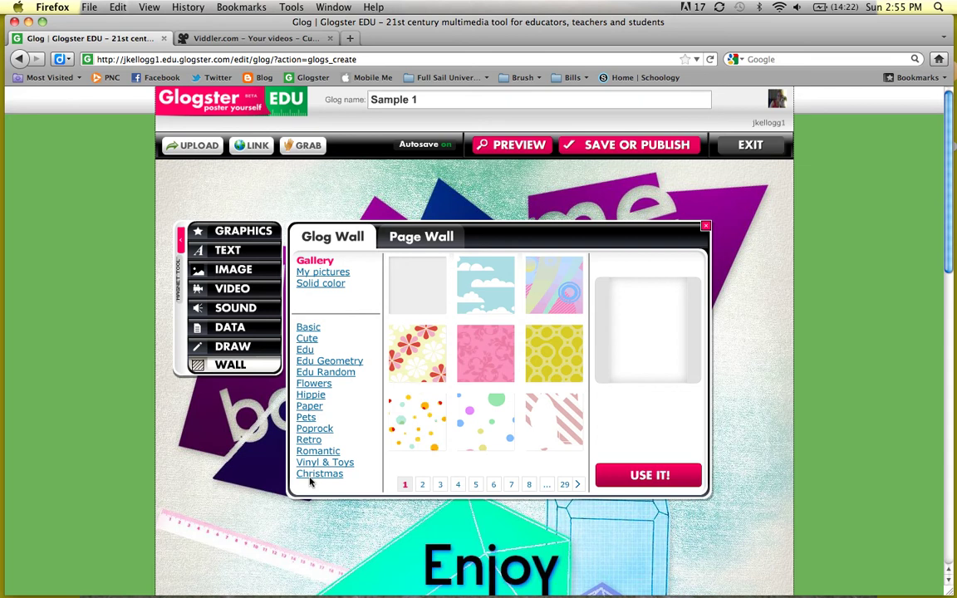
pyautogui.click(309, 440)
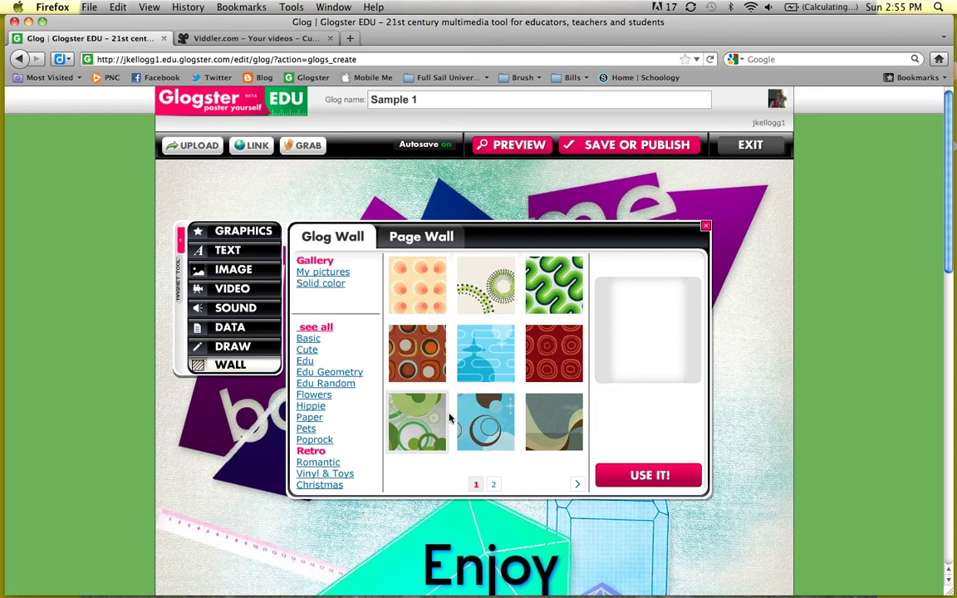
# Compare the green dotted circles Retro wall with the pink leopard Poprock wall.
pyautogui.click(471, 289)
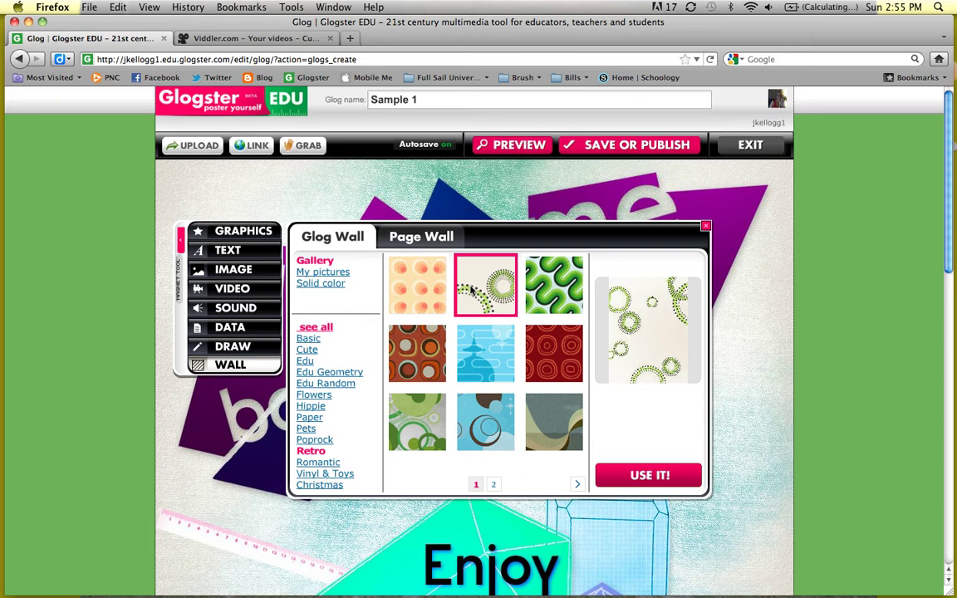
pyautogui.click(318, 441)
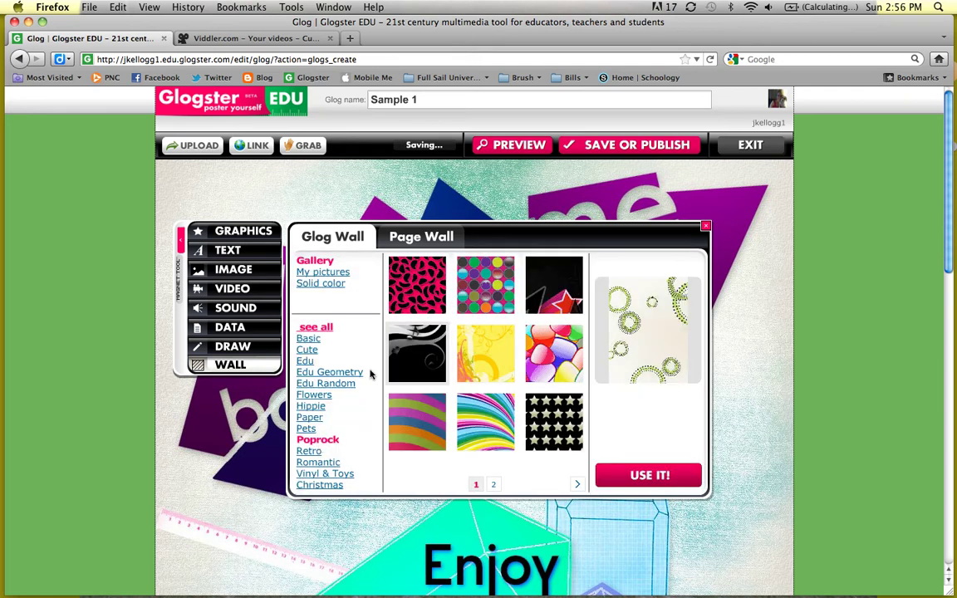
pyautogui.click(408, 288)
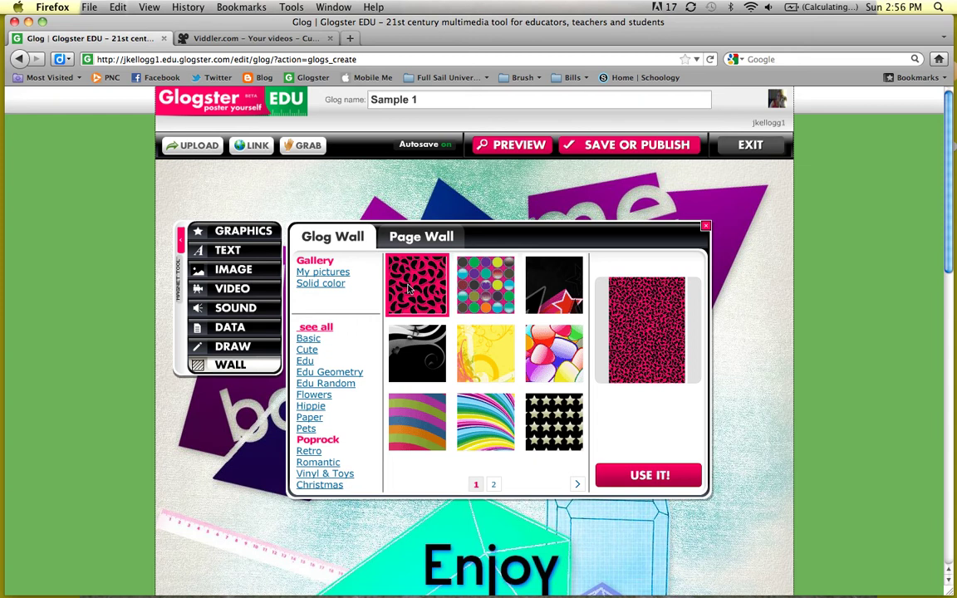
pyautogui.click(310, 453)
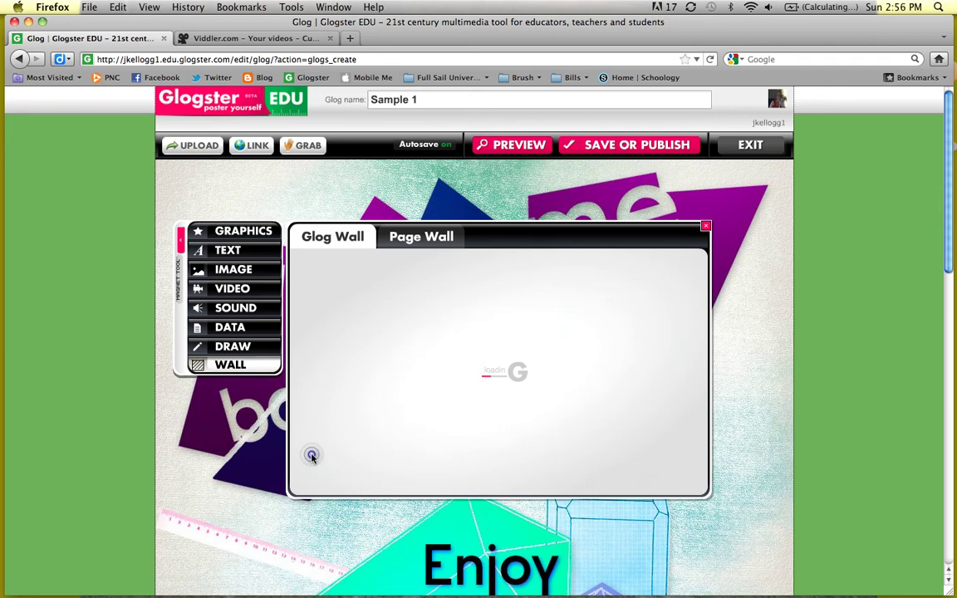
# Apply the green dotted circles Retro wall with USE IT! and close the gallery.
pyautogui.click(493, 287)
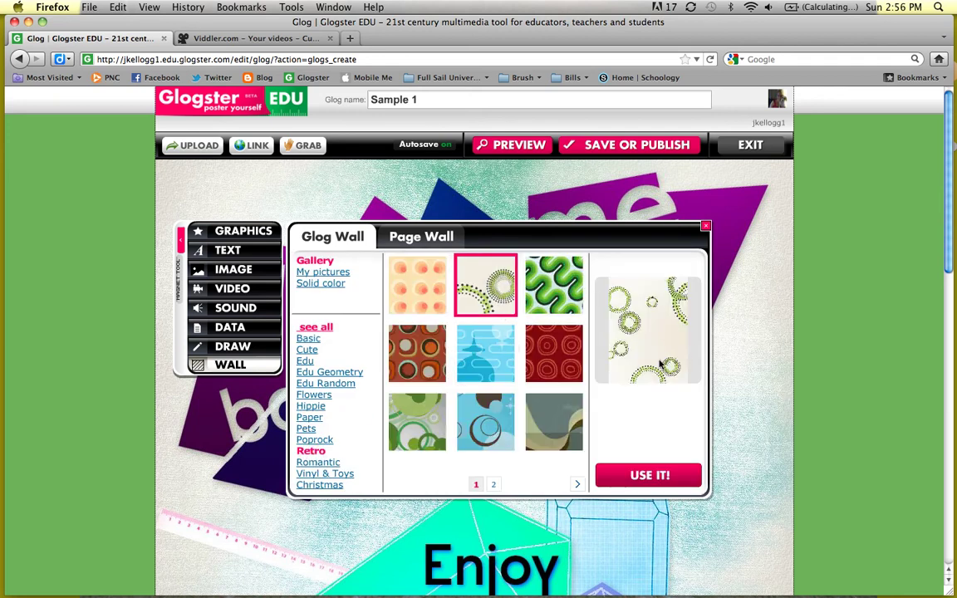
pyautogui.click(644, 478)
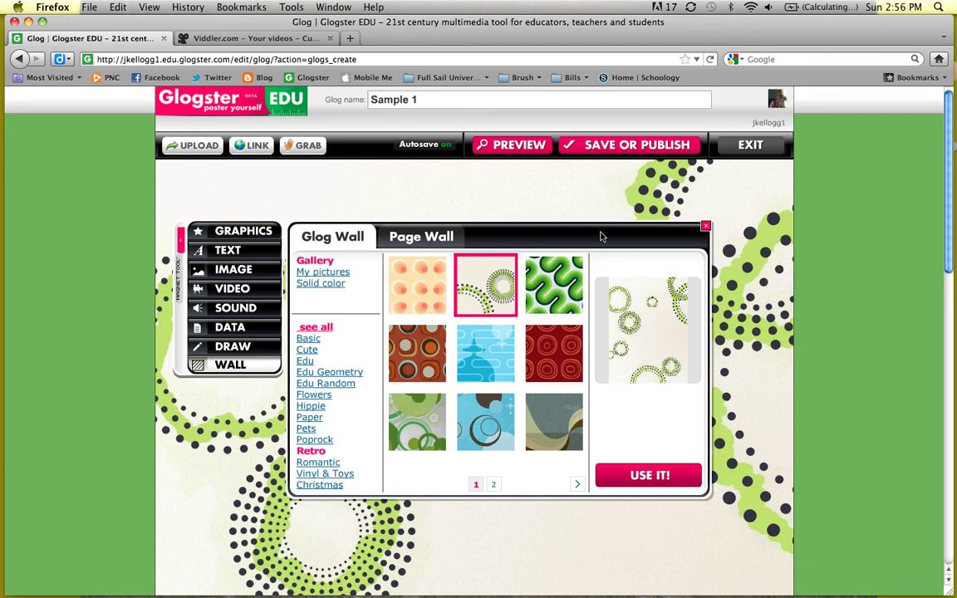
pyautogui.moveTo(603, 237); pyautogui.dragTo(604, 239)
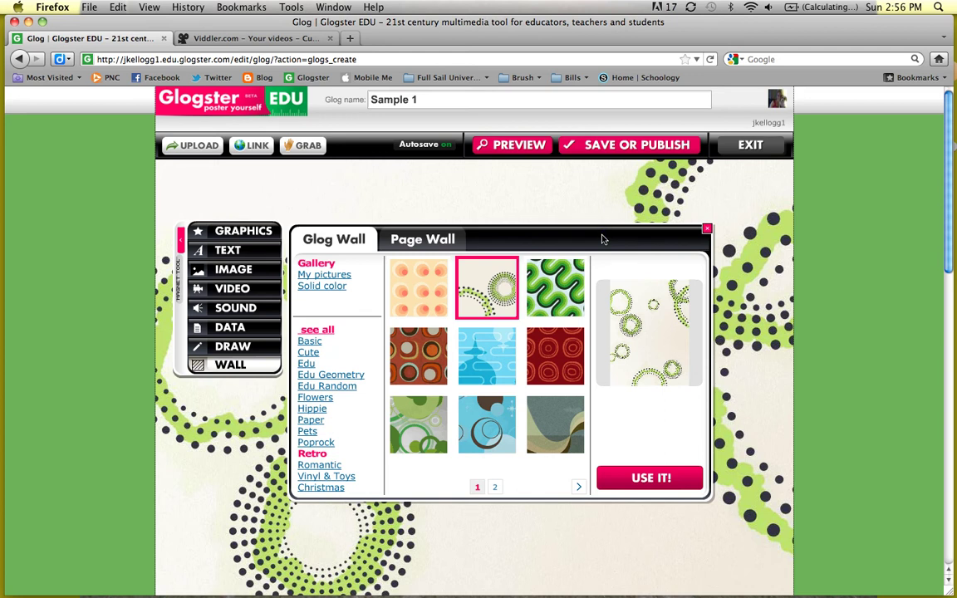
pyautogui.click(707, 228)
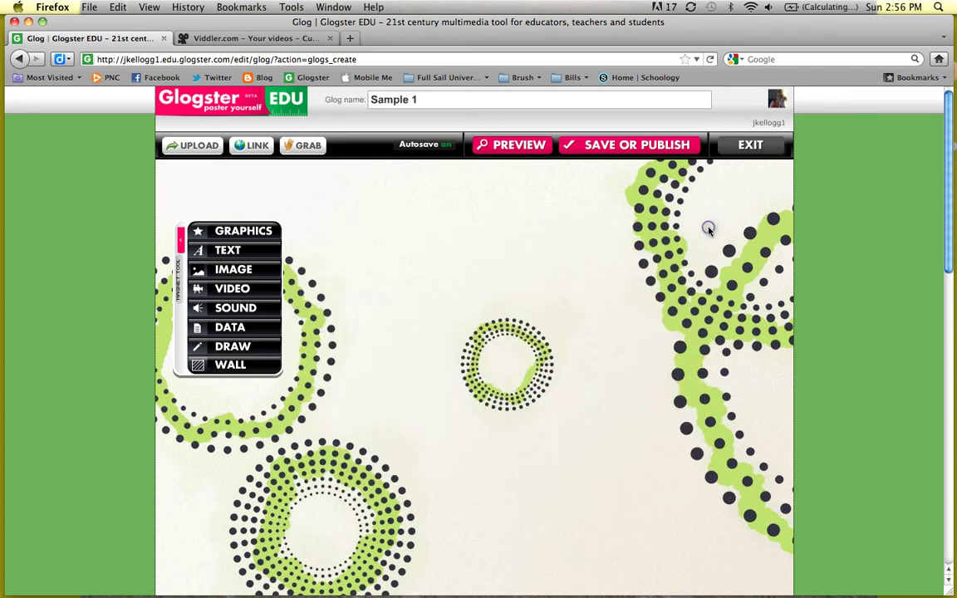